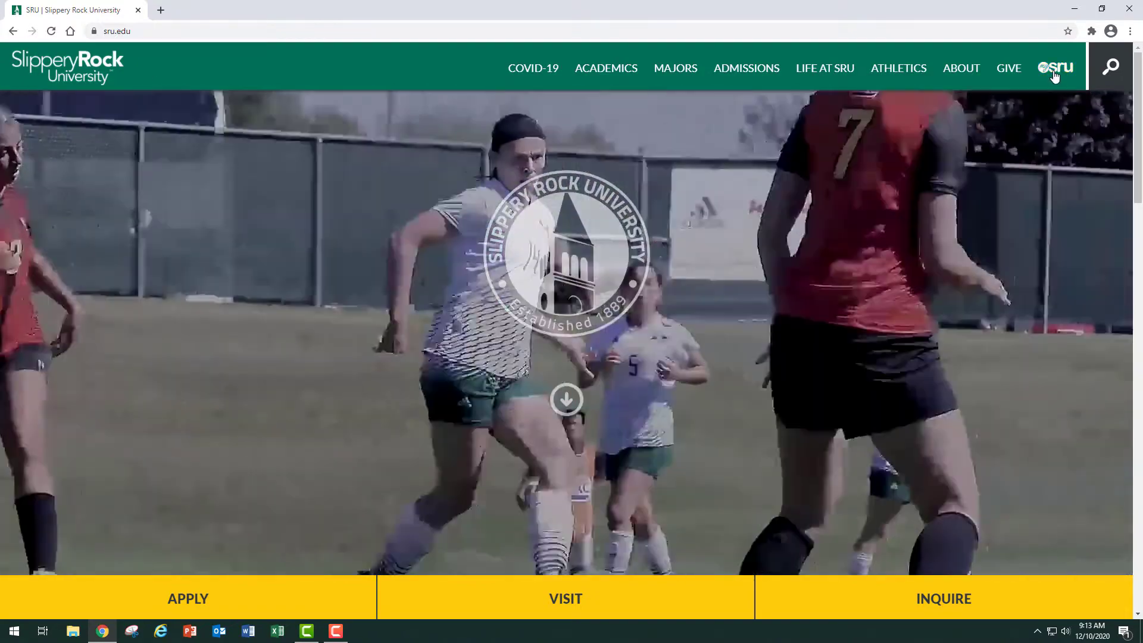
Go to the Faculty page of the mySRU portal and open the Banner 9 Grade Entry link.
click(1054, 70)
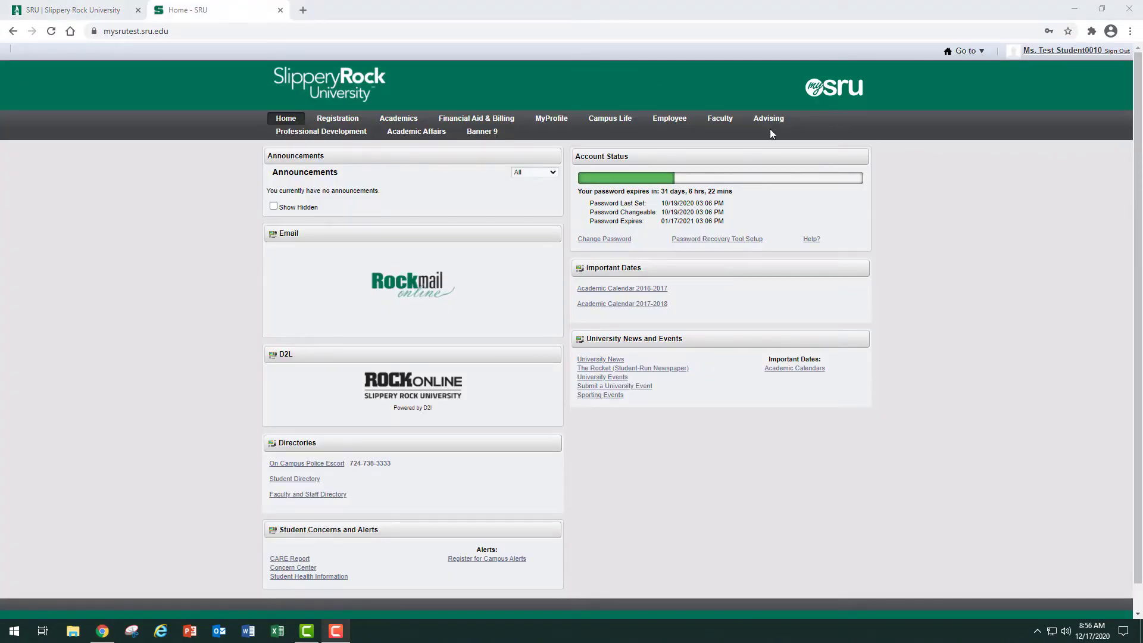
click(722, 122)
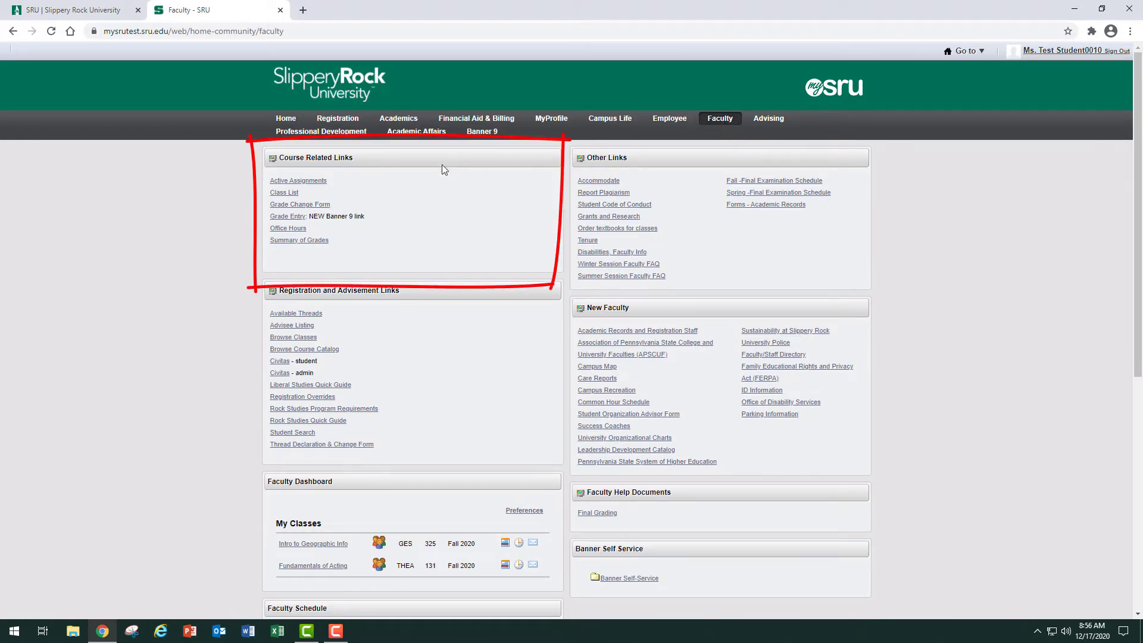
click(296, 216)
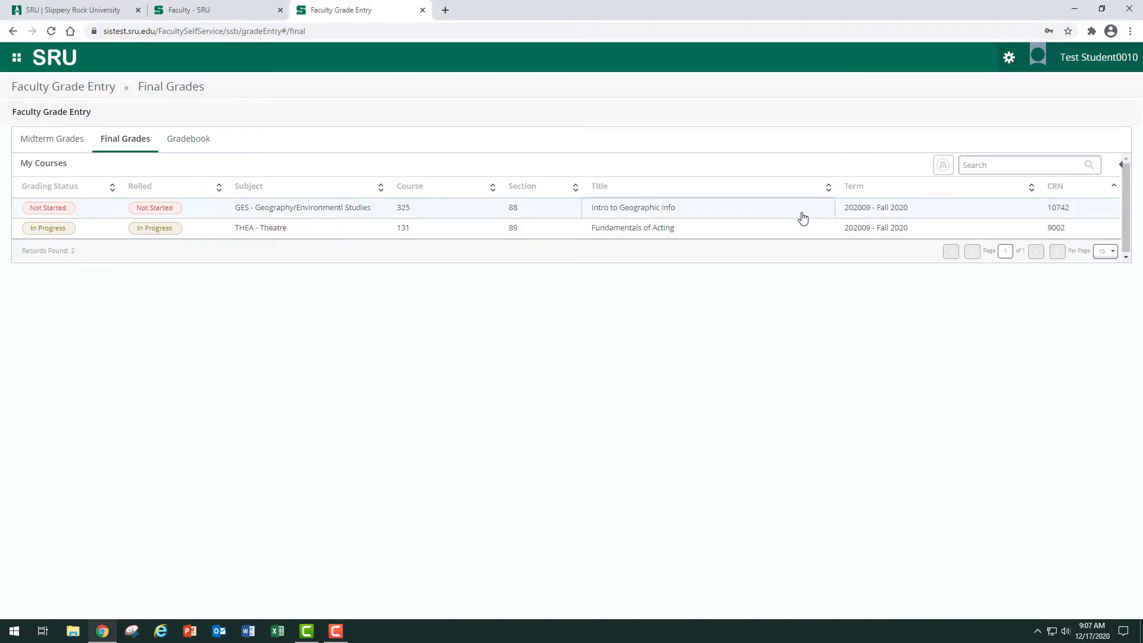
Select the Intro to Geographic Info course under Final Grades and check its course details.
click(803, 217)
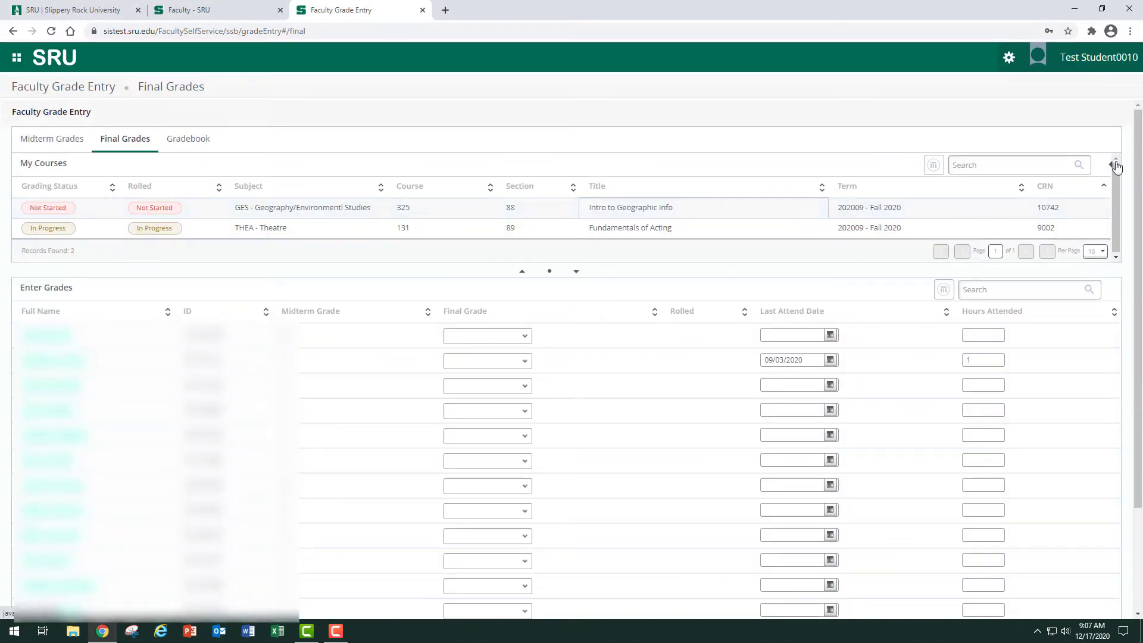
click(1111, 165)
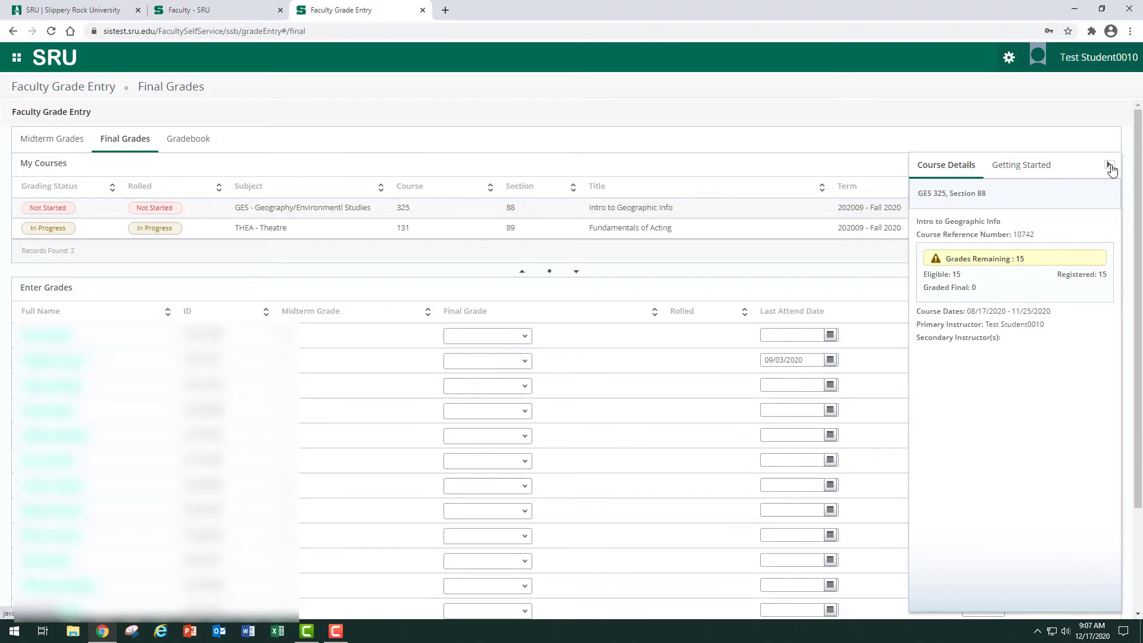
click(1110, 166)
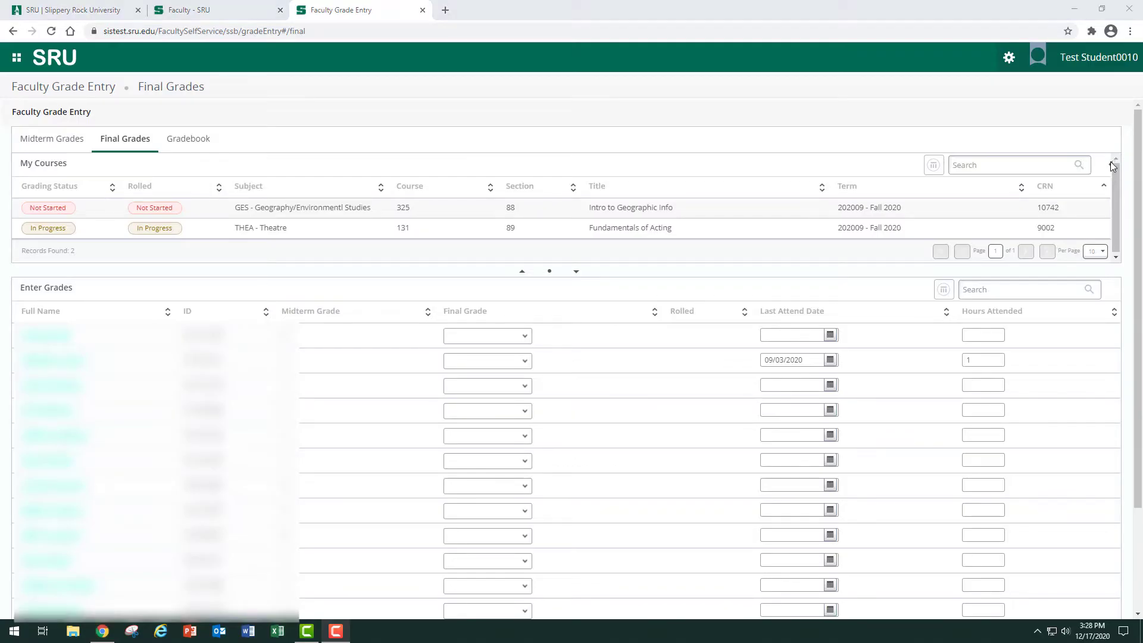
Export the Intro to Geographic Info grade template as an Excel spreadsheet (.xls) and open the downloaded file in Excel.
click(752, 219)
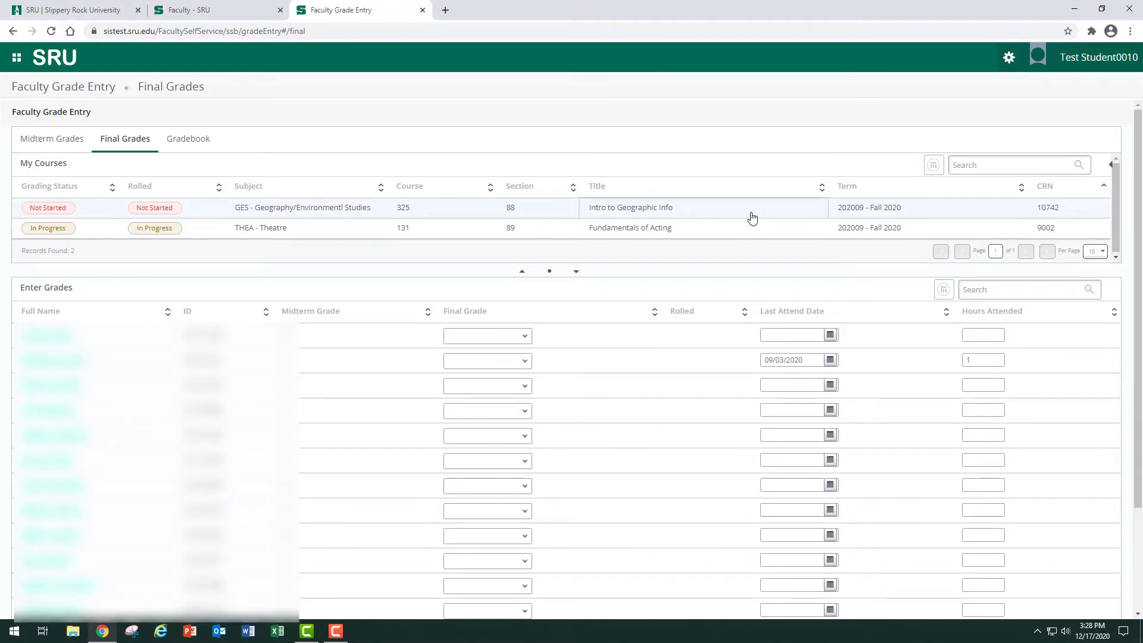
click(1007, 59)
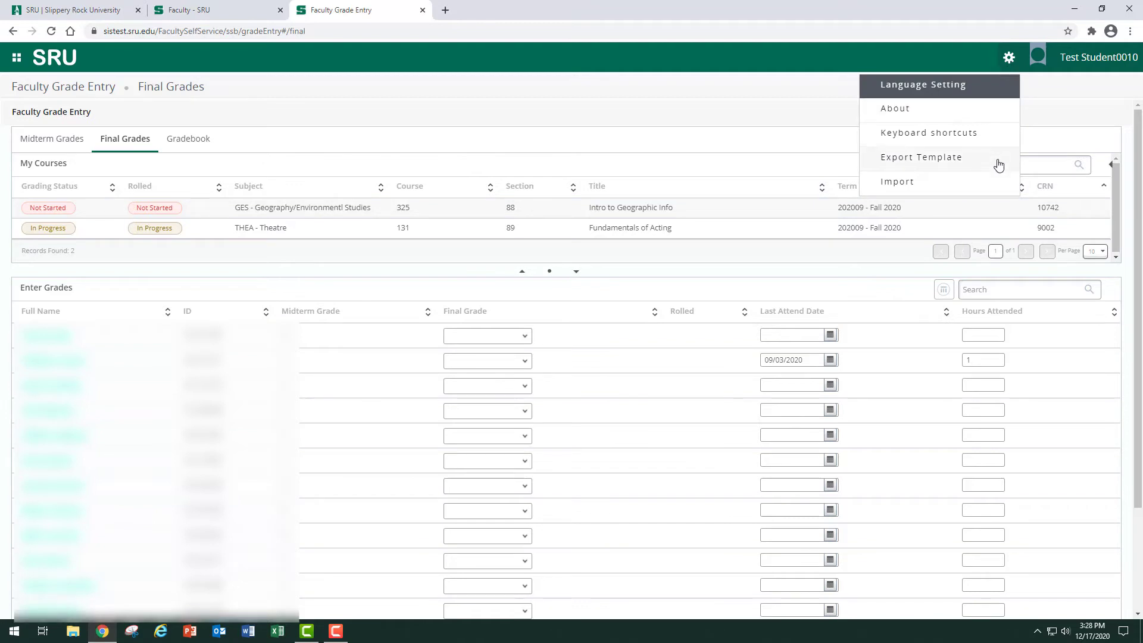
click(998, 165)
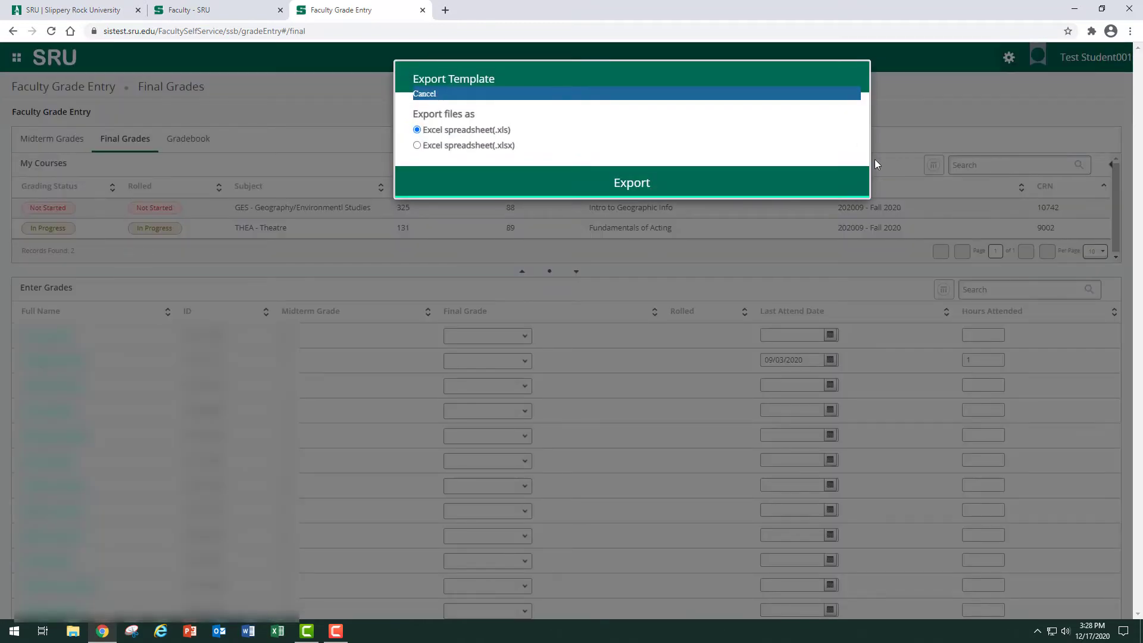
click(632, 183)
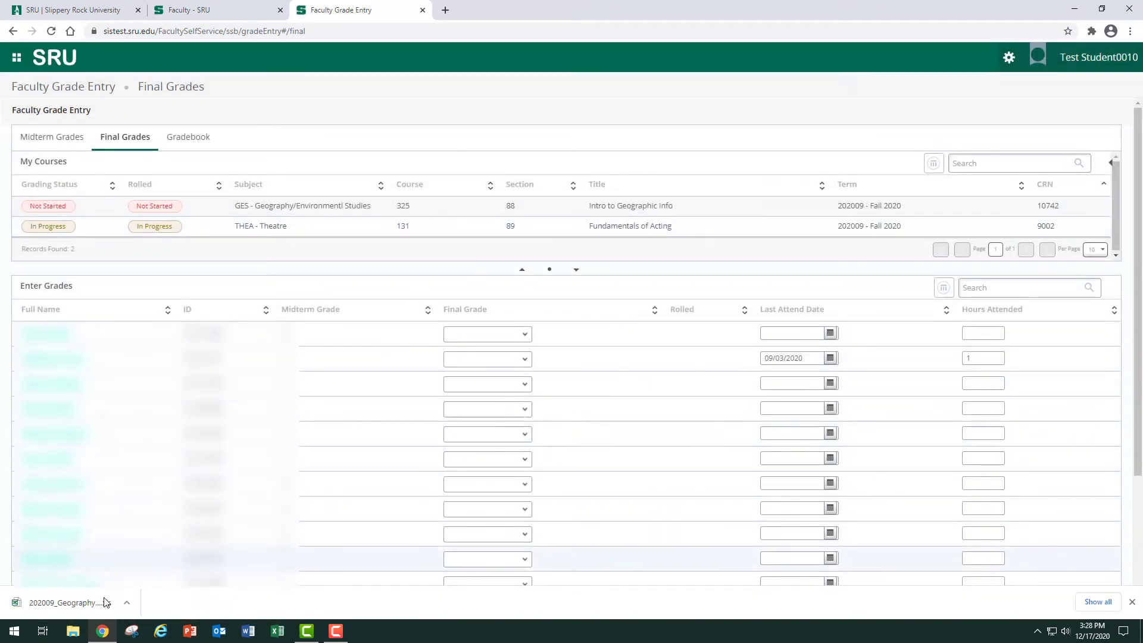
click(70, 603)
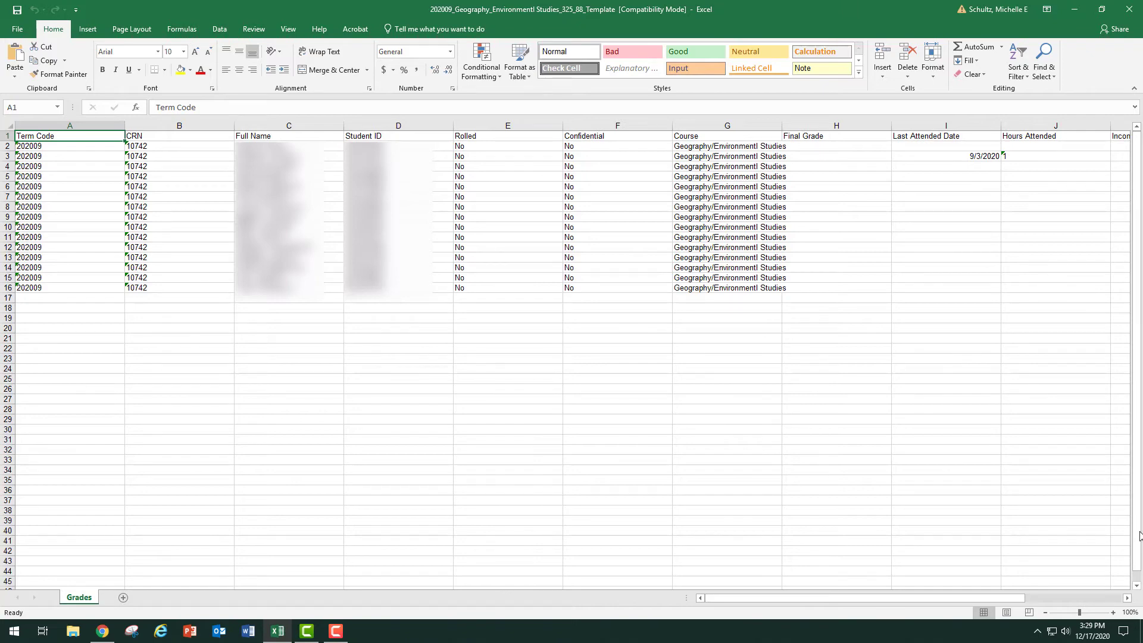
Enter the final grades A, B, C, D and F in cells H2 through H6.
drag(996, 601, 1102, 598)
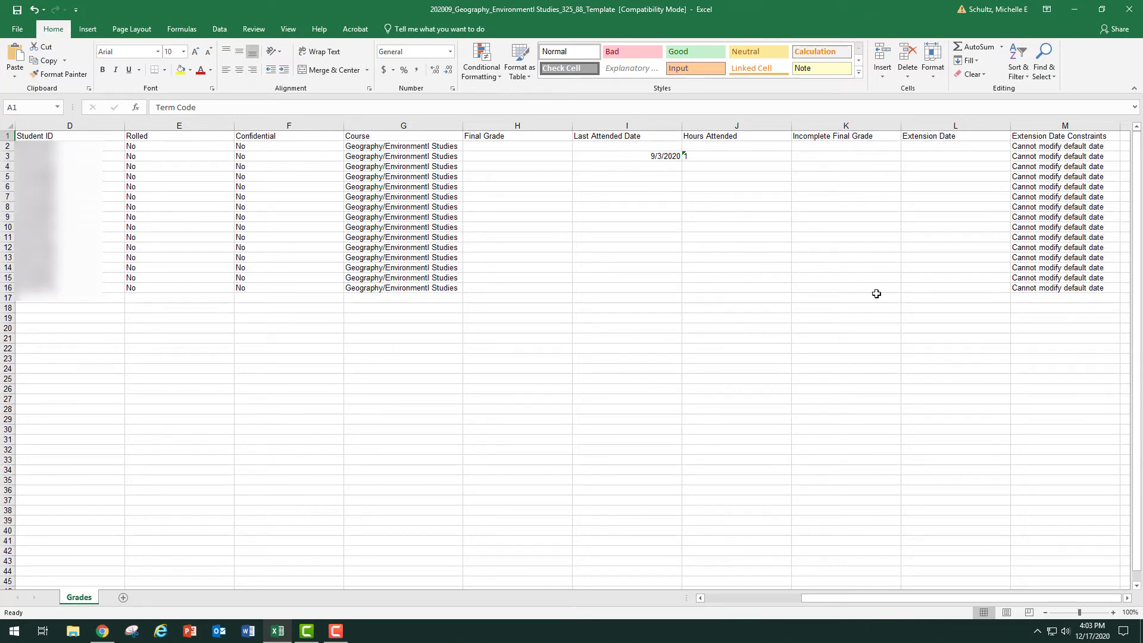
click(562, 149)
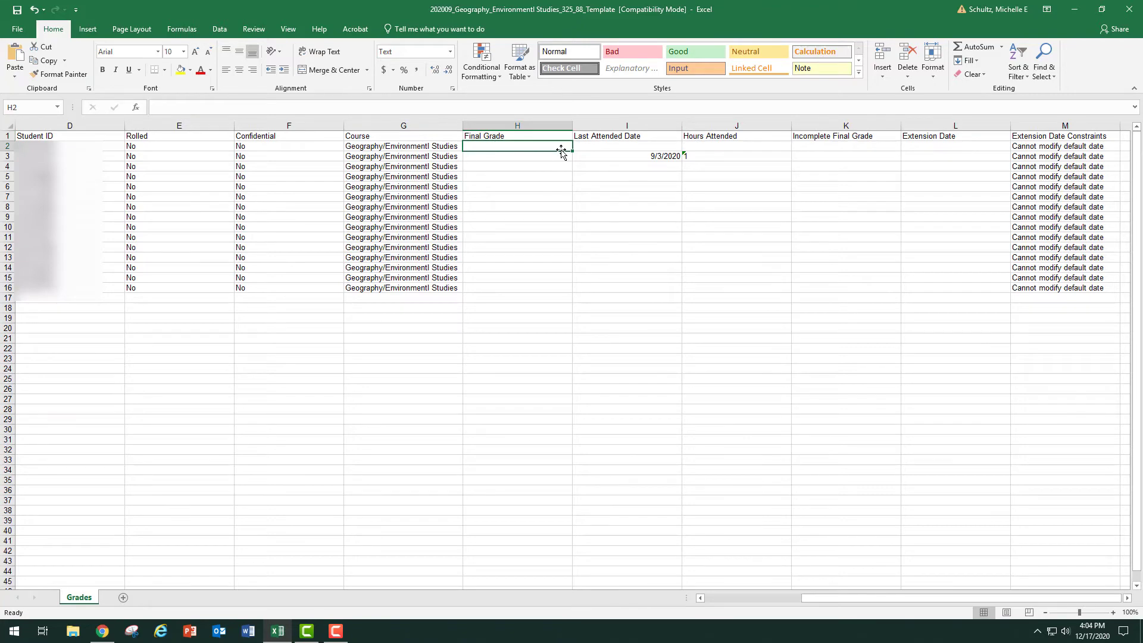
text(A)
key(Return)
text(B)
key(Return)
text(C)
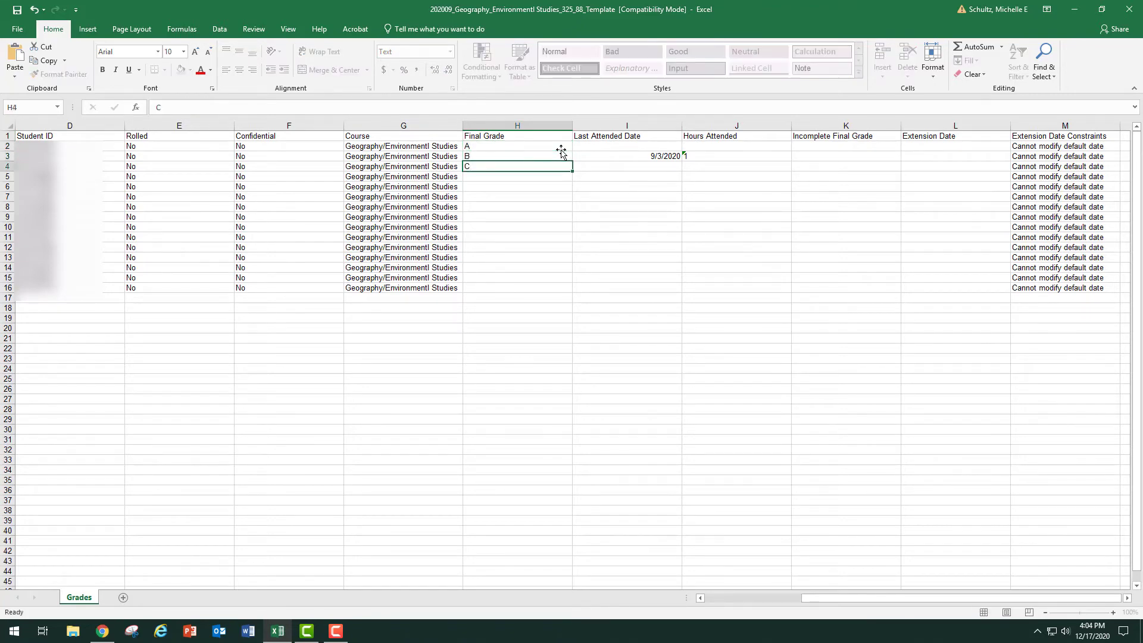
key(Return)
text(D)
key(Return)
text(F)
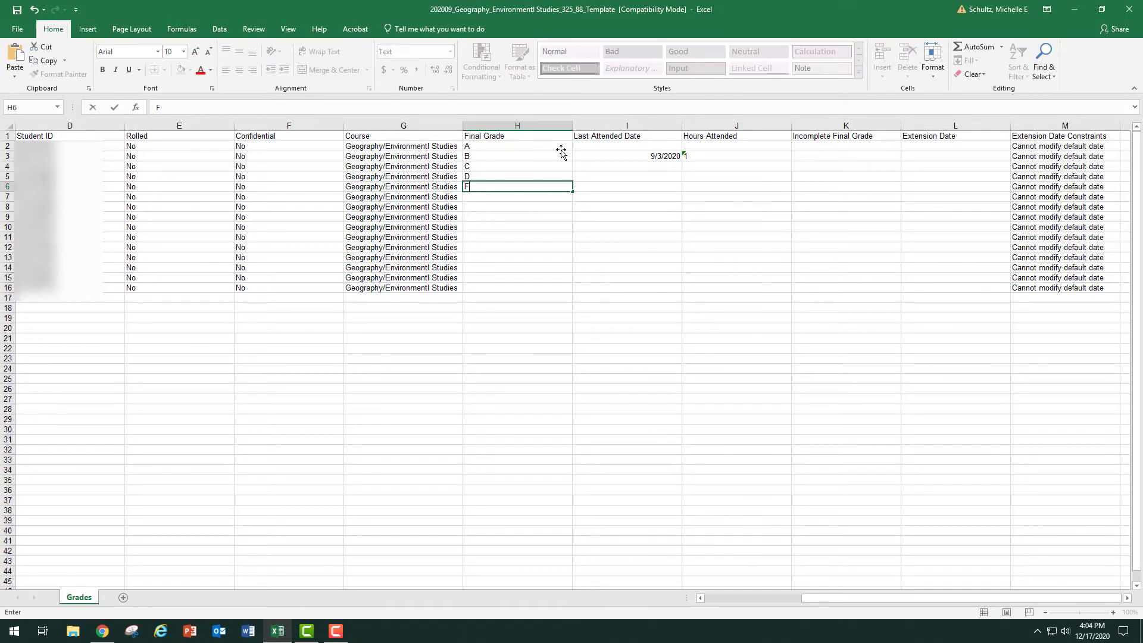
Enter 11/01/2020 as the last attended date for the student with the F grade in row 6.
click(597, 185)
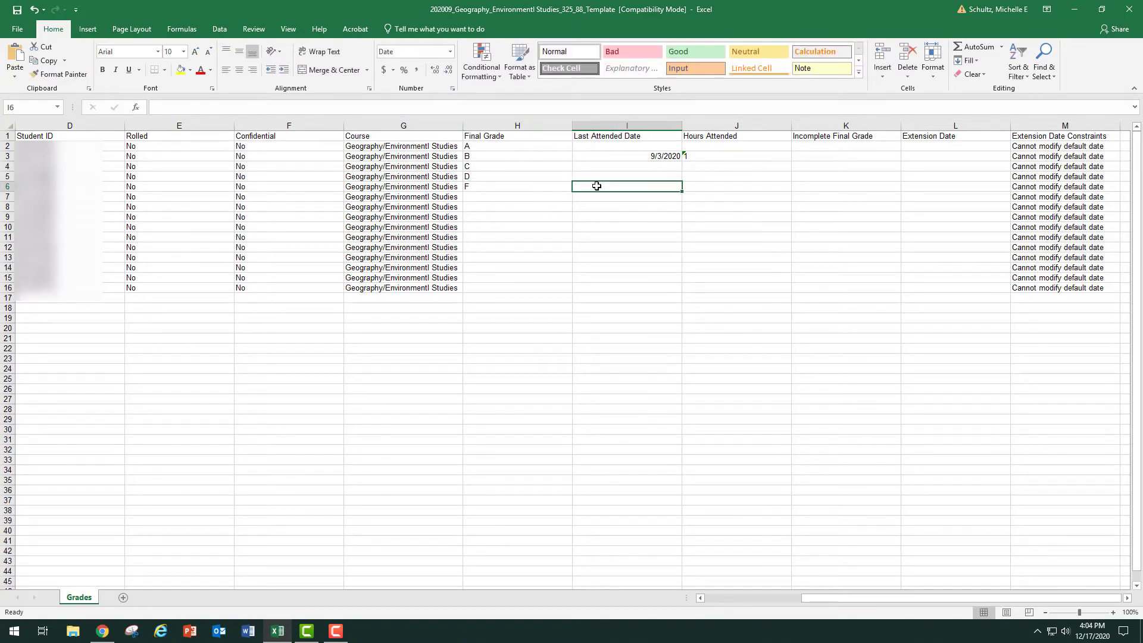
text(11/01/)
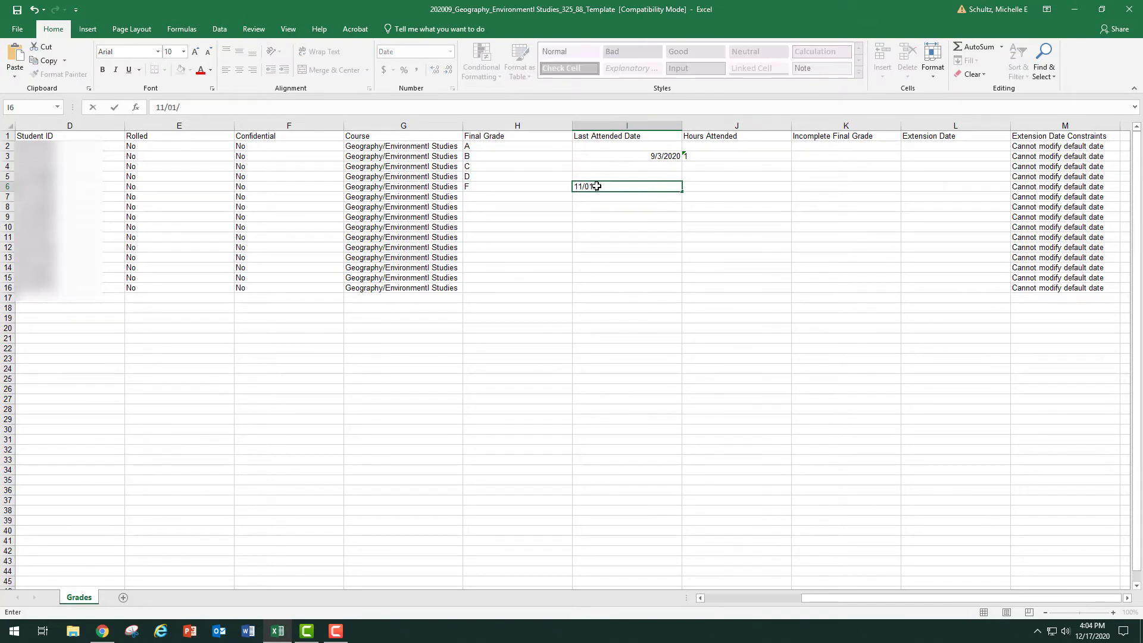
text(2020)
key(Return)
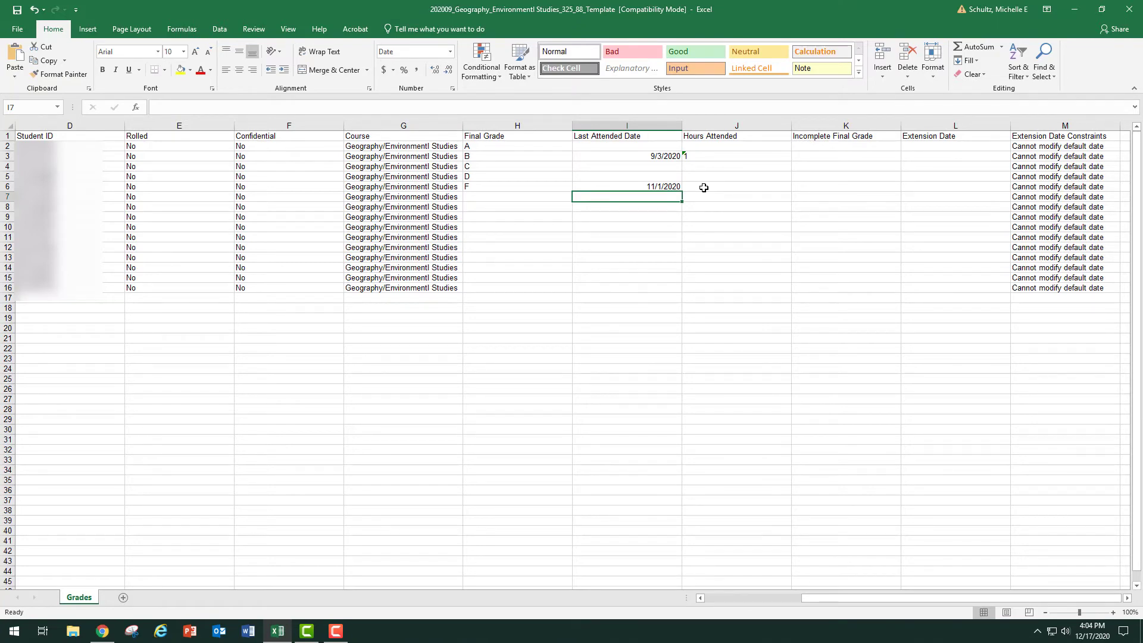
Enter the final grade X in row 7 and the final grade I in row 8.
click(530, 198)
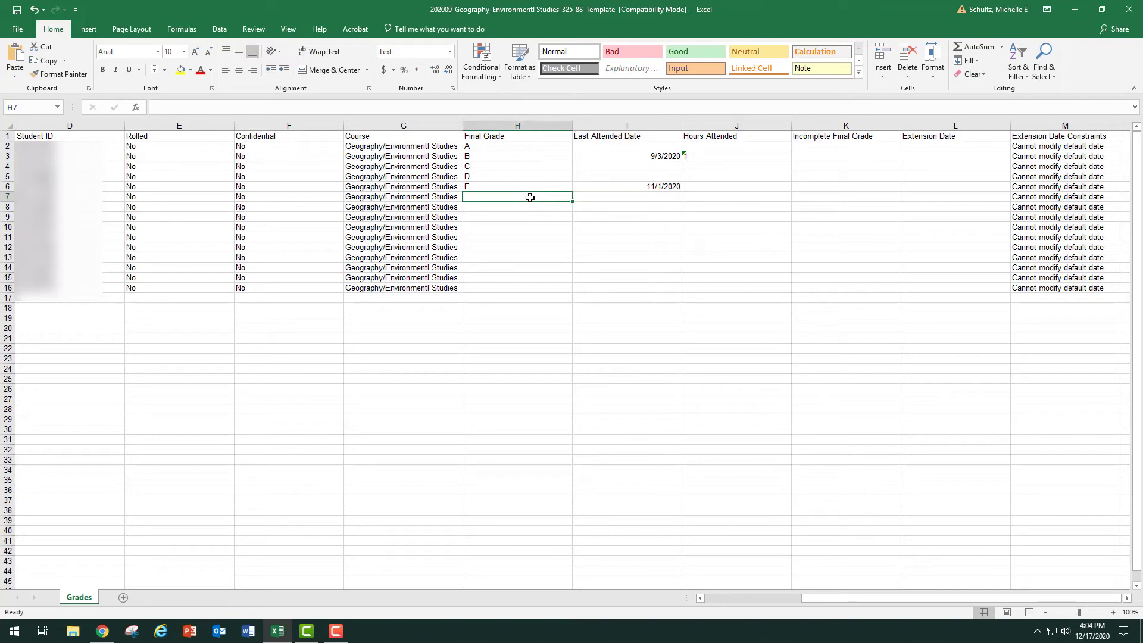
text(X)
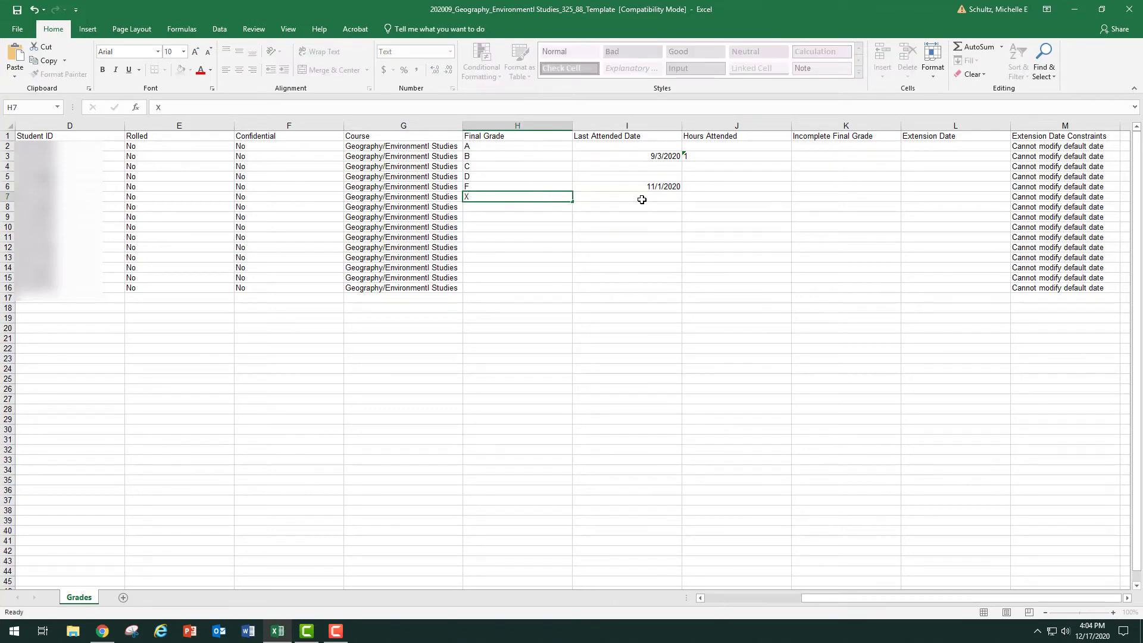
click(642, 196)
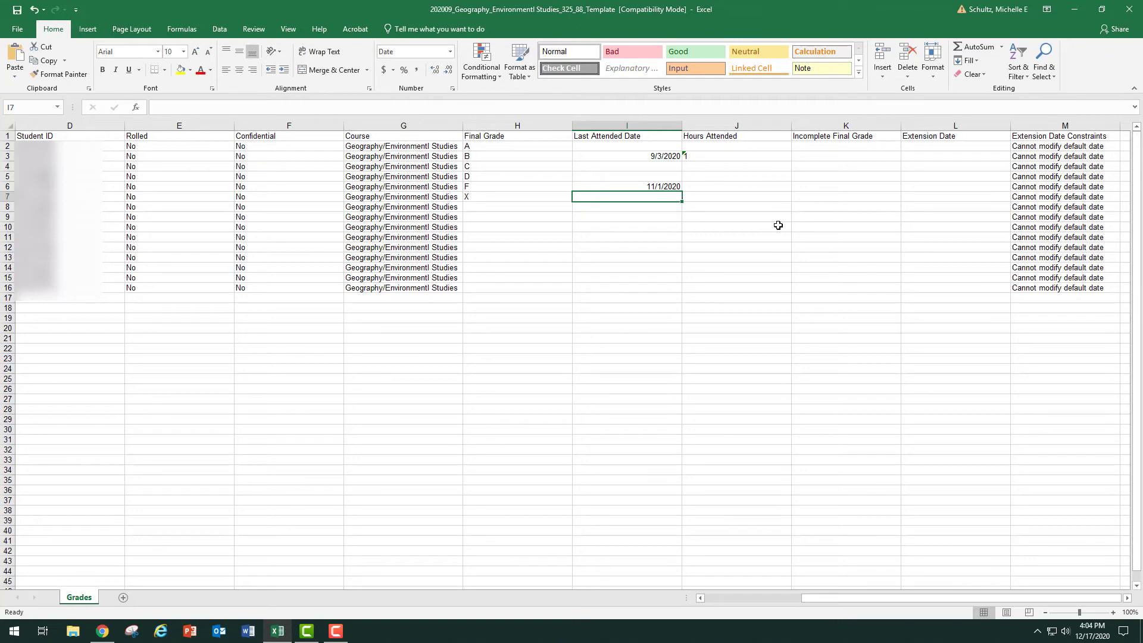
click(552, 207)
text(I)
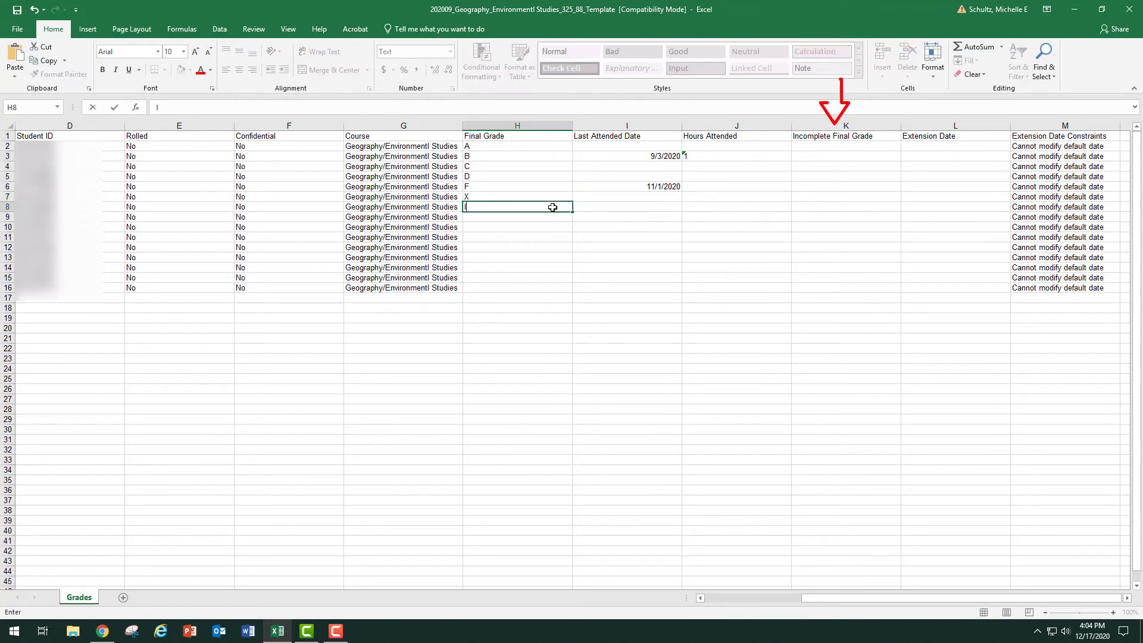
key(Tab)
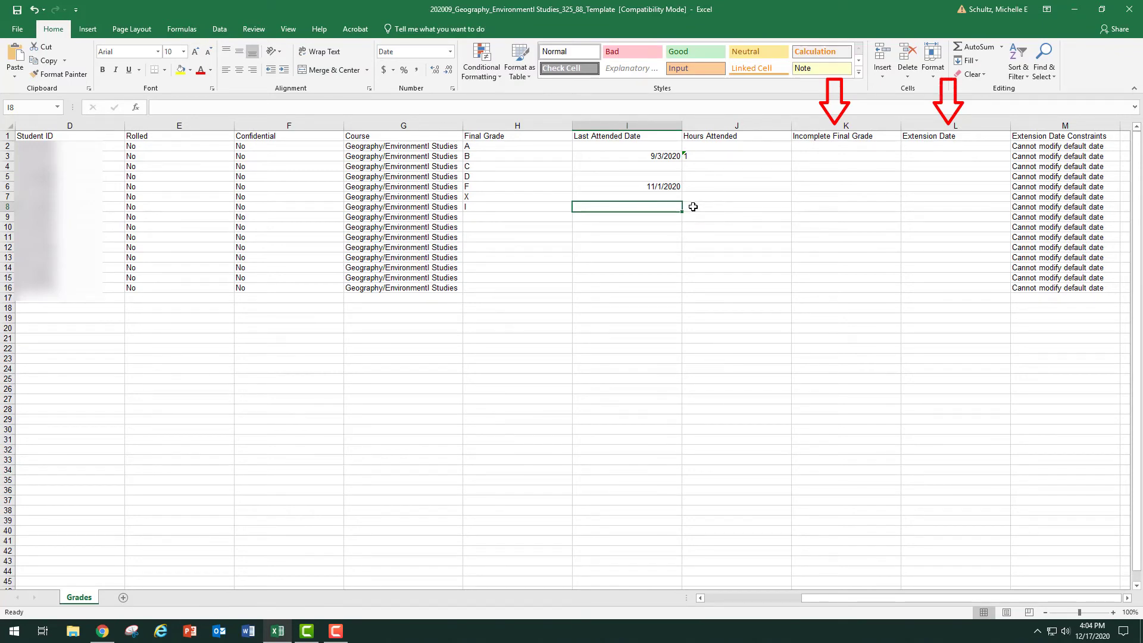
Fill in the remaining final grades in H9 through H16 with A, B, C, D, A, B, B and C.
click(541, 217)
text(A B C D A B B)
key(Return)
text(C)
key(Return)
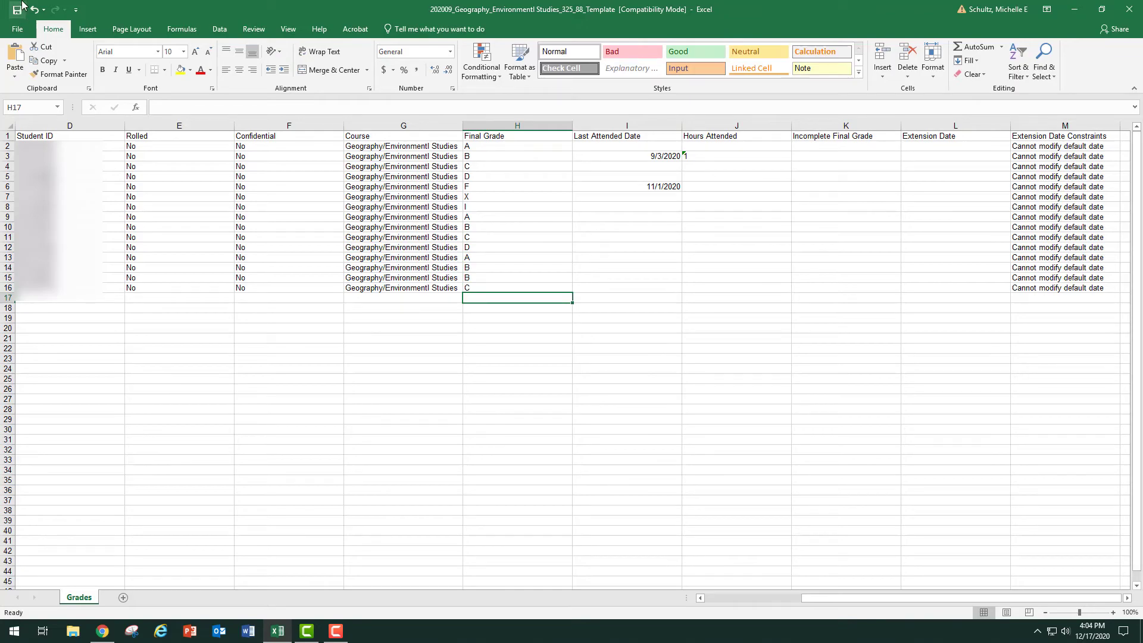
Switch to Faculty Grade Entry in the browser and upload the completed Geography template from Downloads as a grade import for Intro to Geographic Info.
click(103, 632)
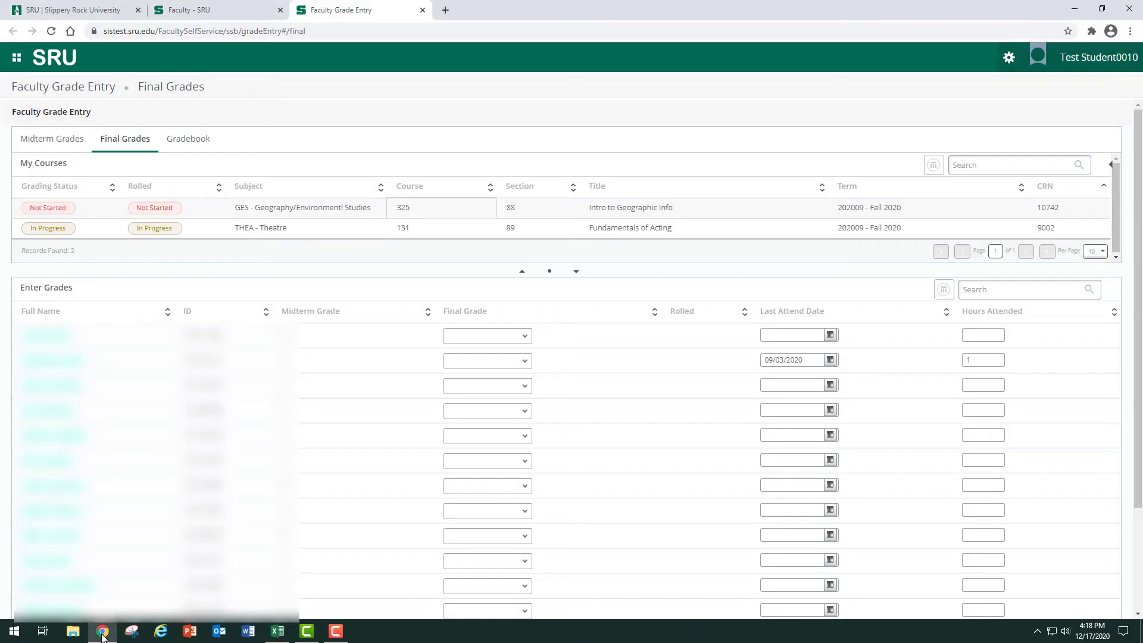
click(344, 209)
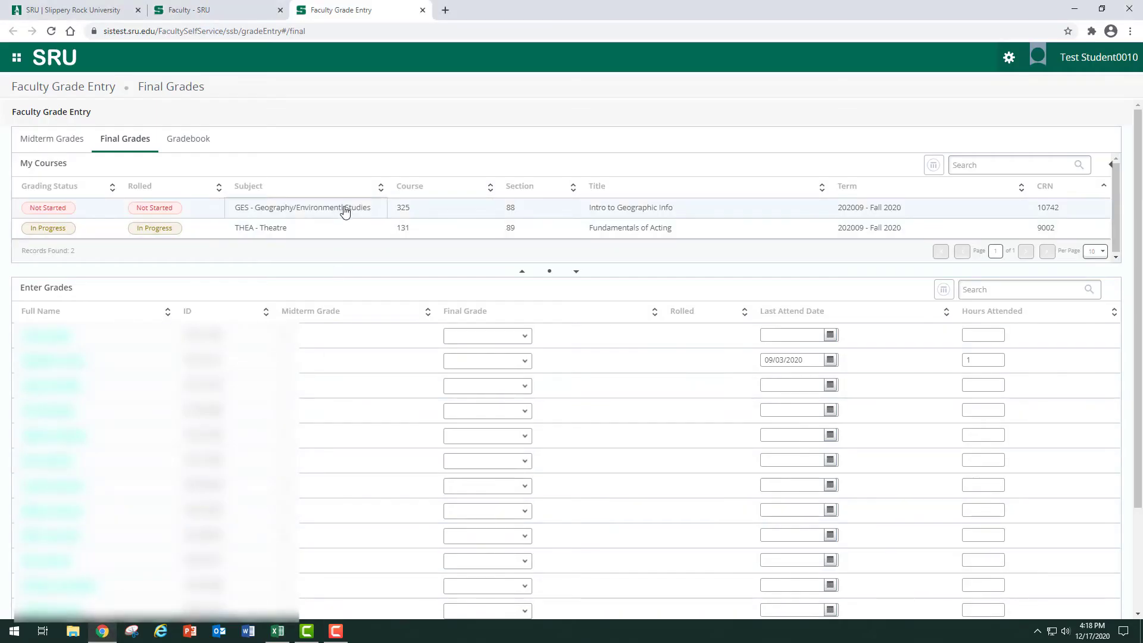
click(1008, 57)
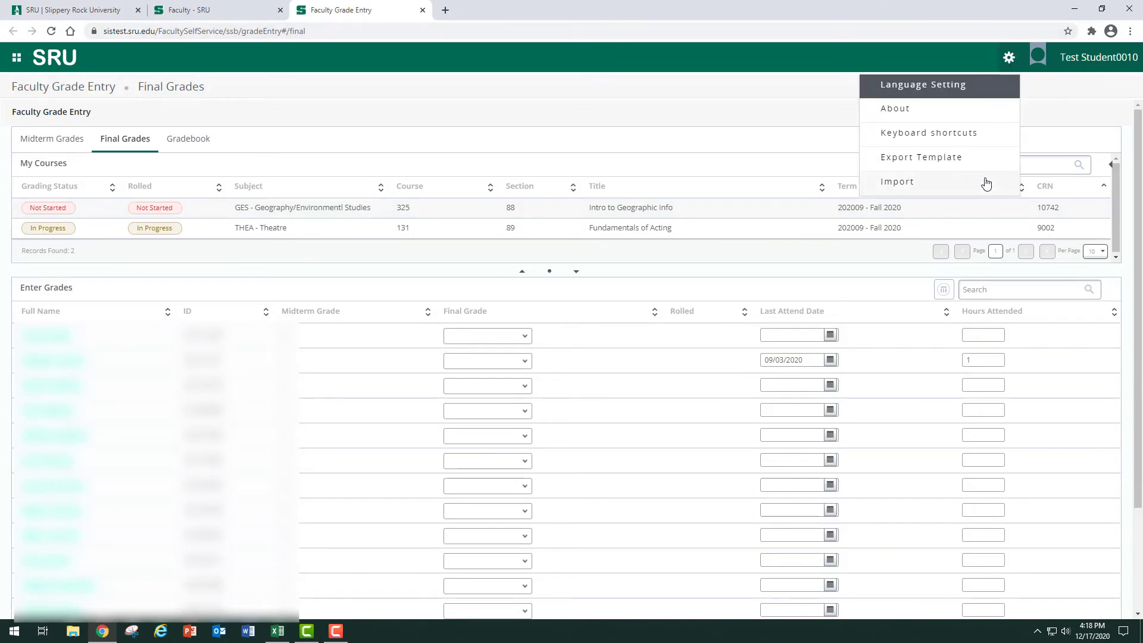
click(985, 182)
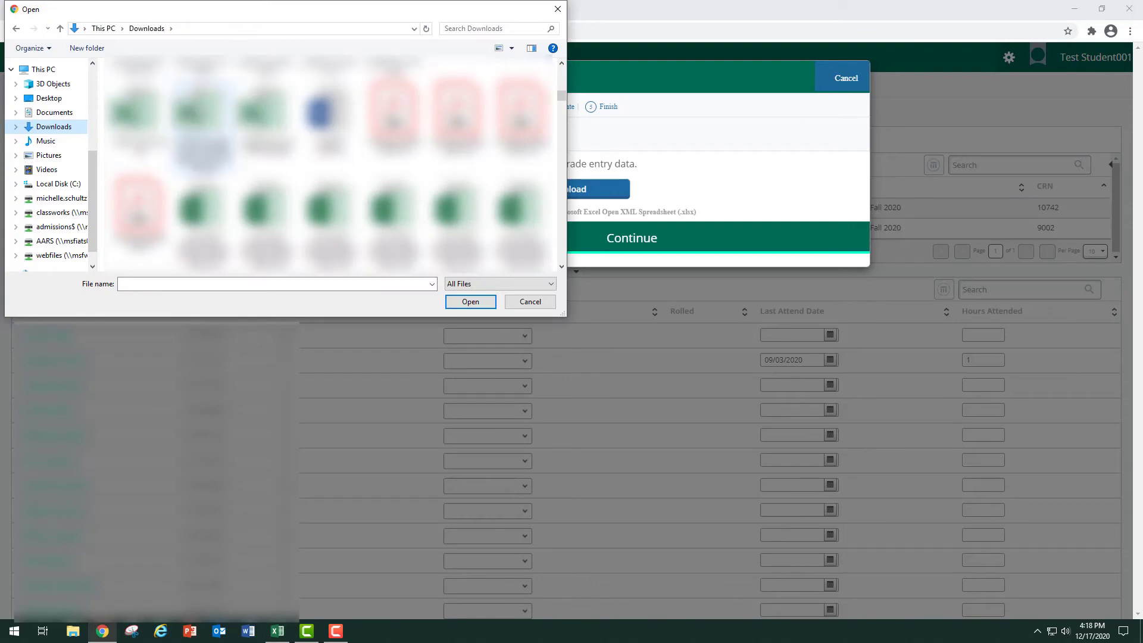
double_click(221, 119)
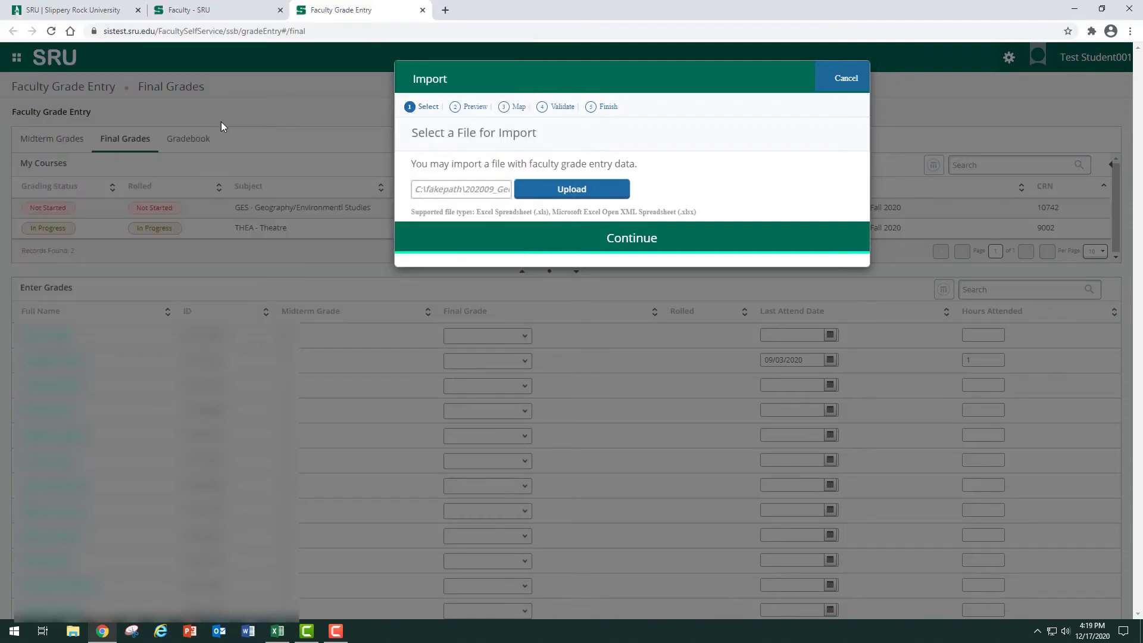
click(581, 191)
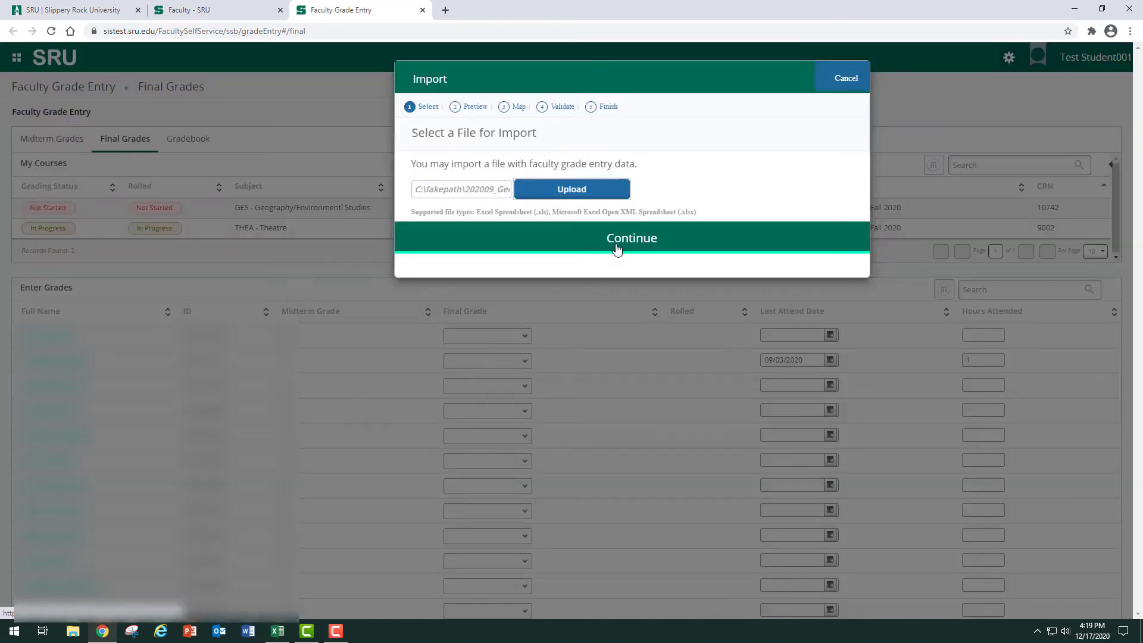
click(617, 249)
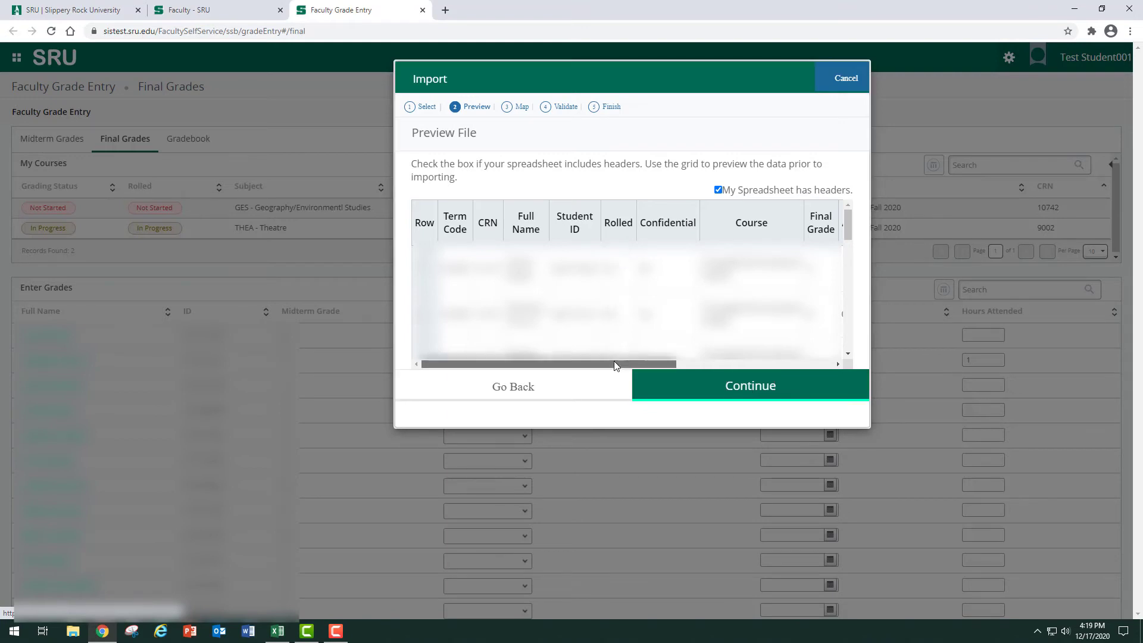
Review the imported file's preview and column mapping, and proceed to validation with the headers option and default mappings kept.
drag(613, 364, 769, 363)
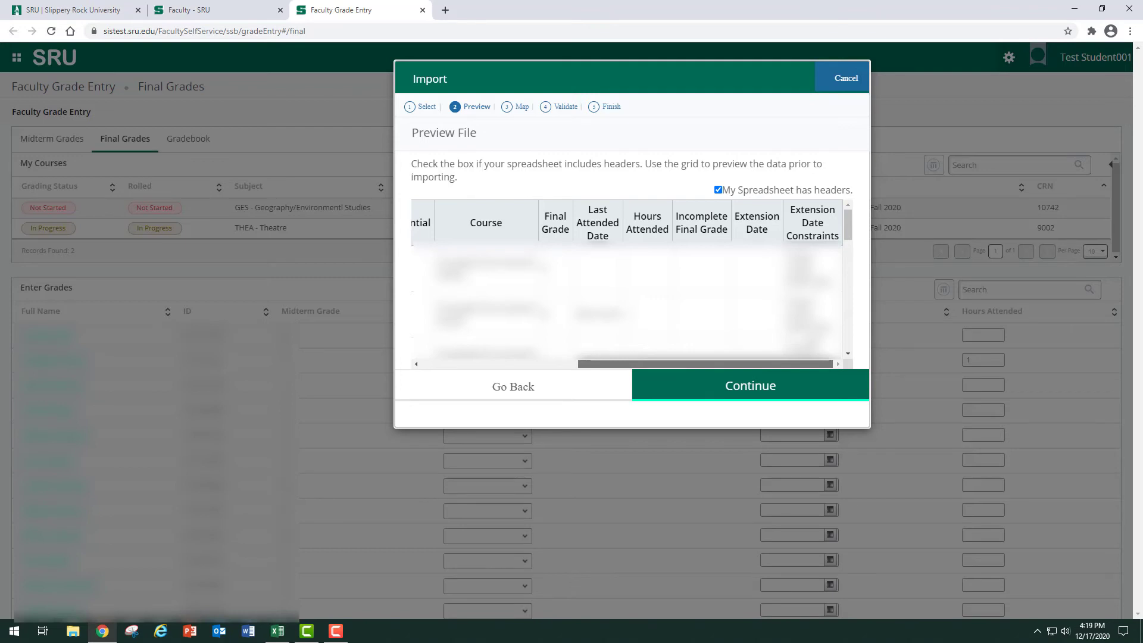
click(758, 391)
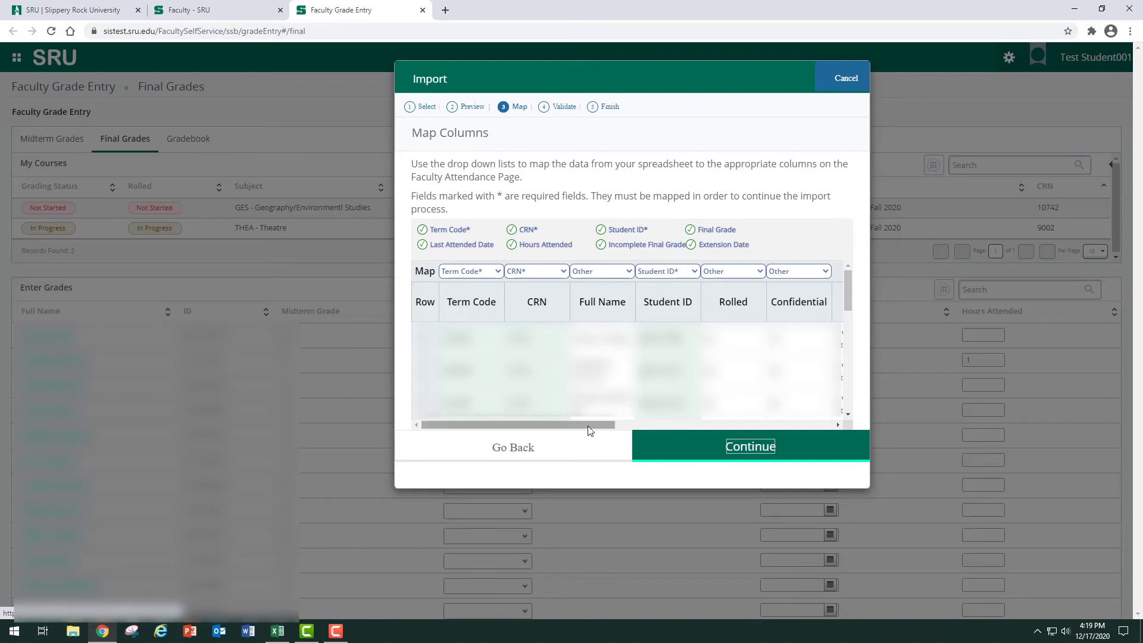
drag(588, 429, 845, 415)
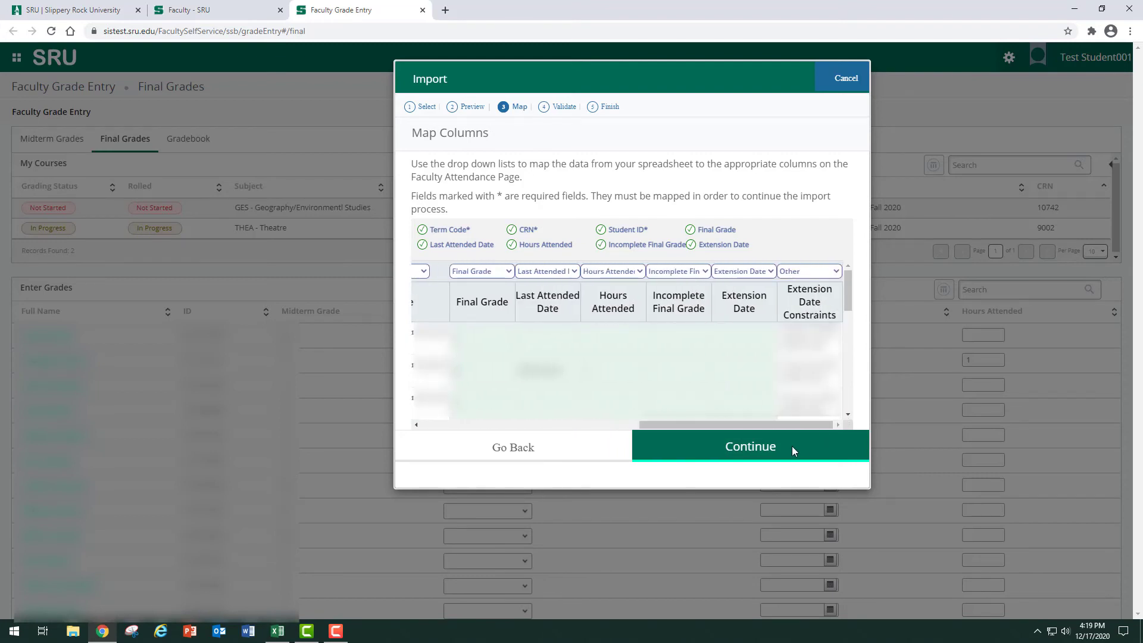
click(760, 453)
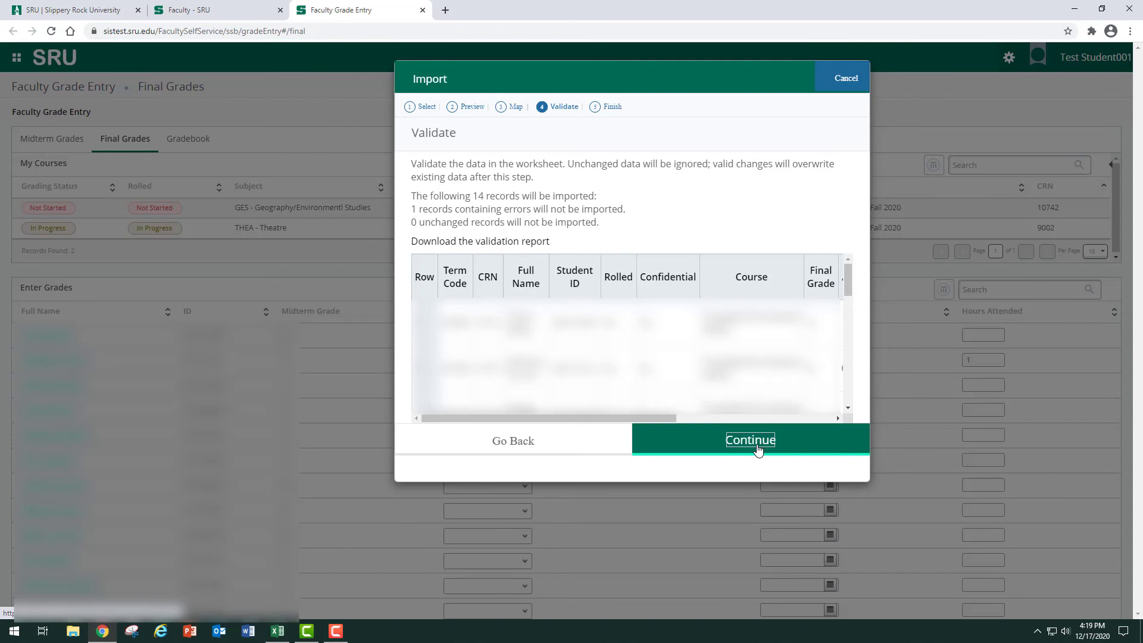
Accept the validated records to finish the grade import, and open the Intro to Geographic Info roster.
click(757, 447)
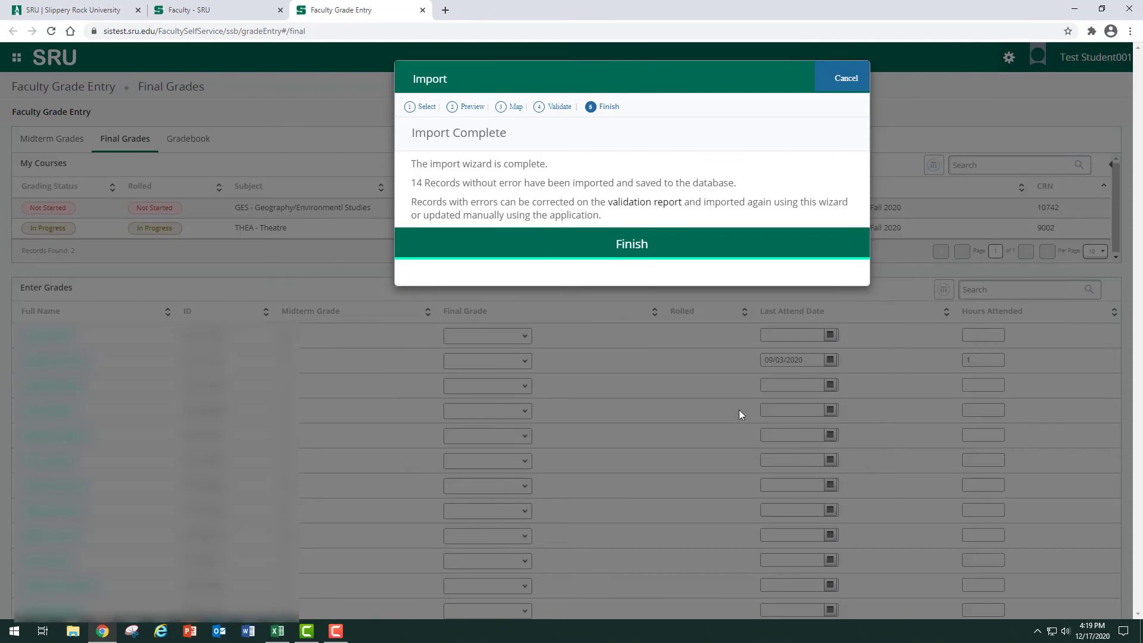
click(631, 246)
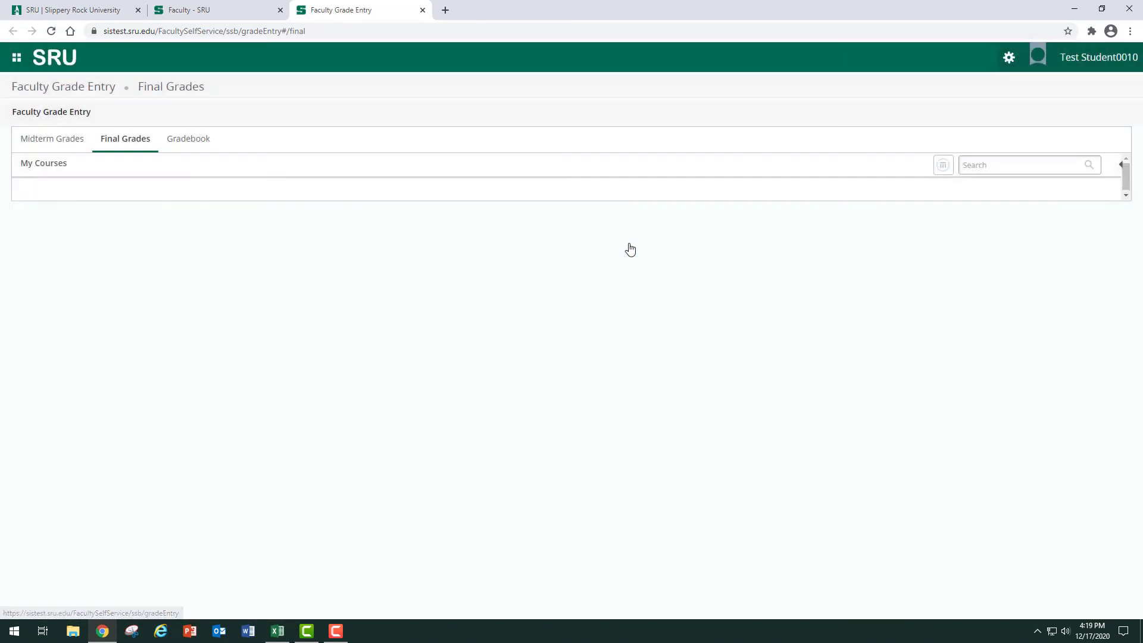
click(617, 206)
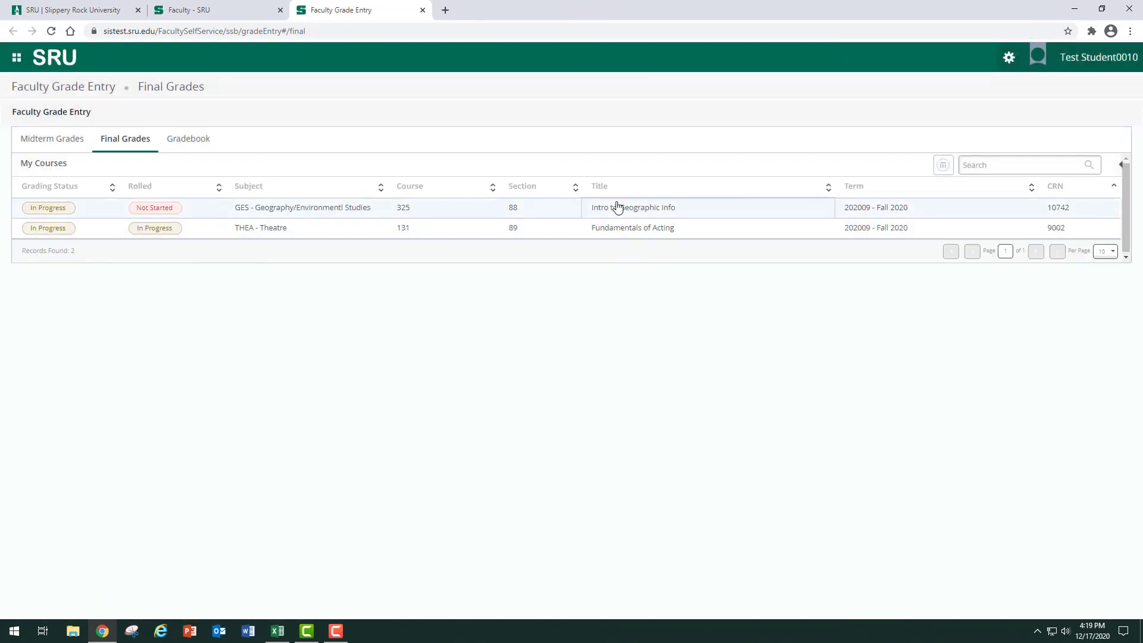
Set the blank final grade in the sixth roster row to A and save the roster.
scroll(1141, 344, down, 2)
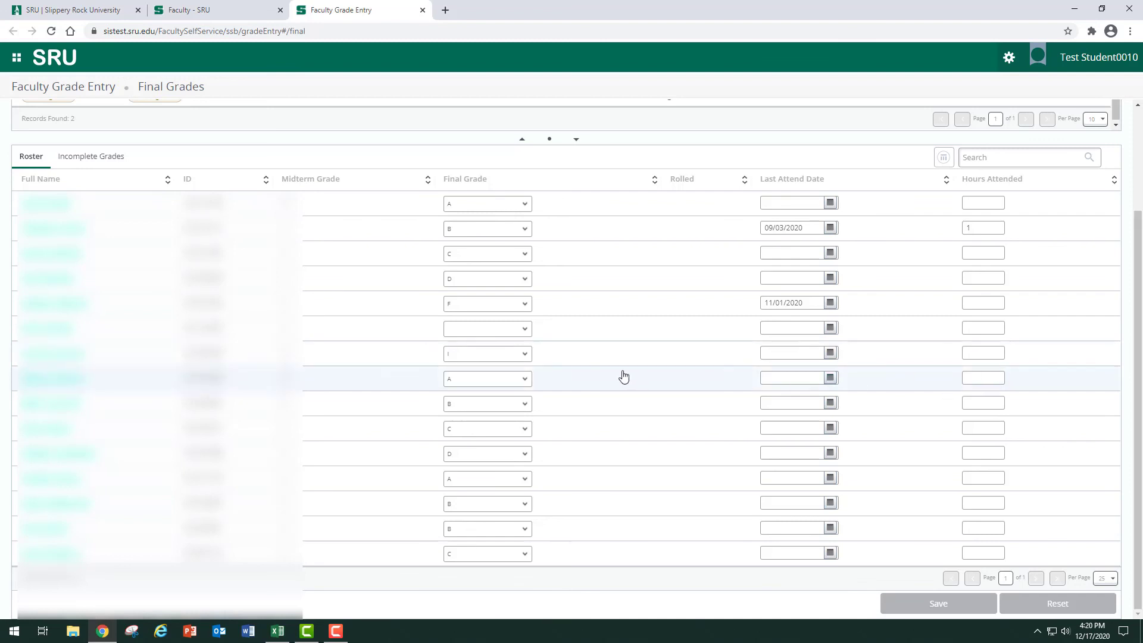
click(516, 331)
click(507, 350)
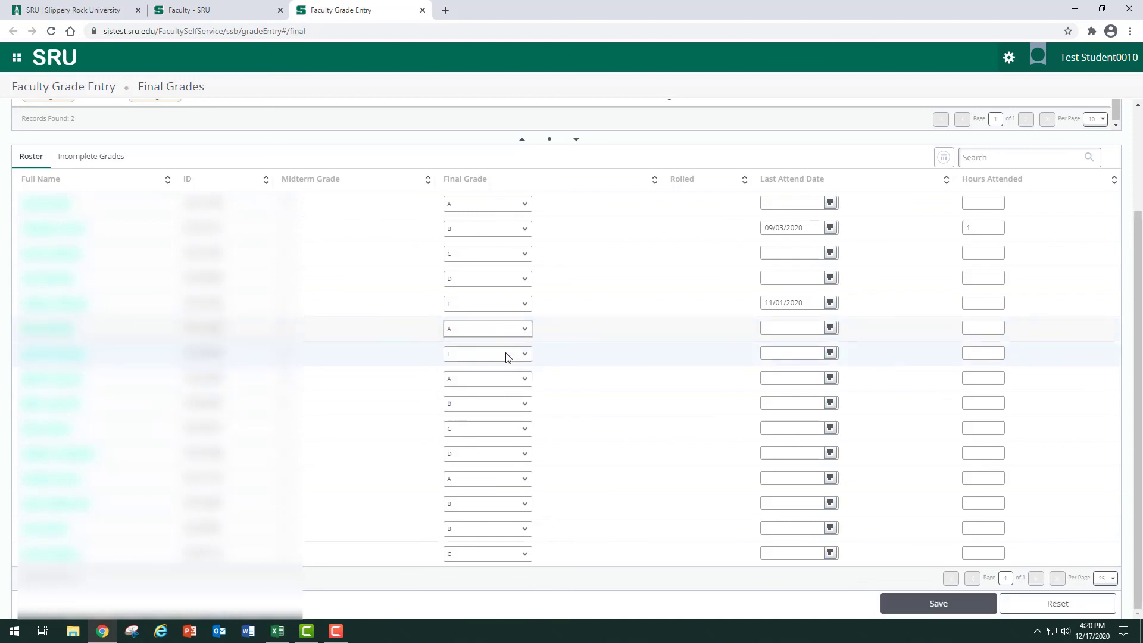
click(906, 608)
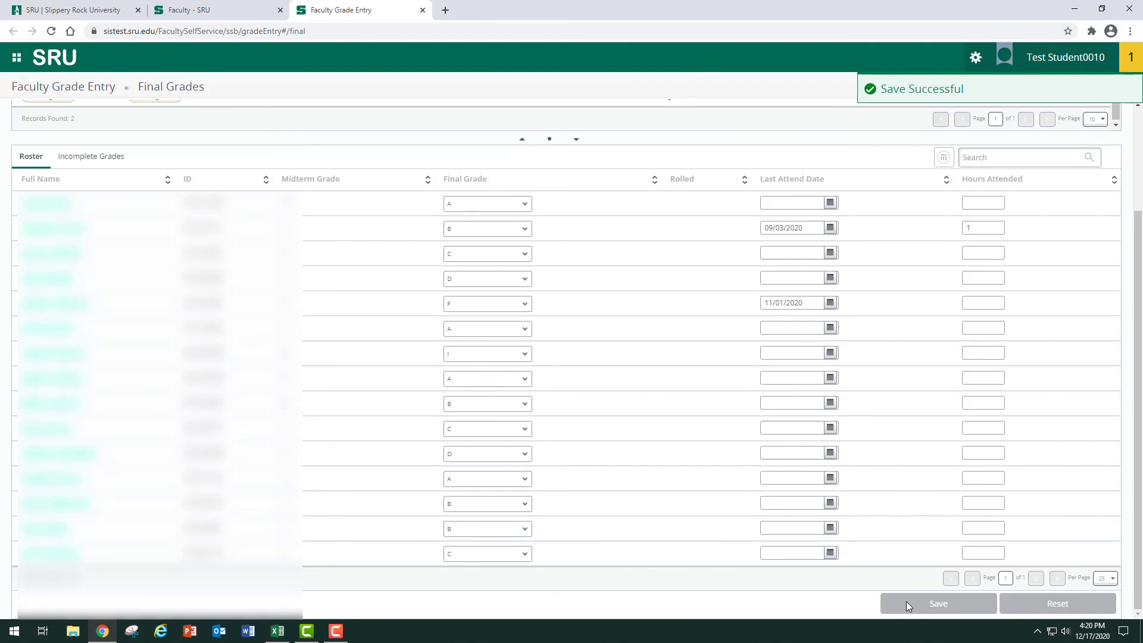
scroll(1138, 387, up, 3)
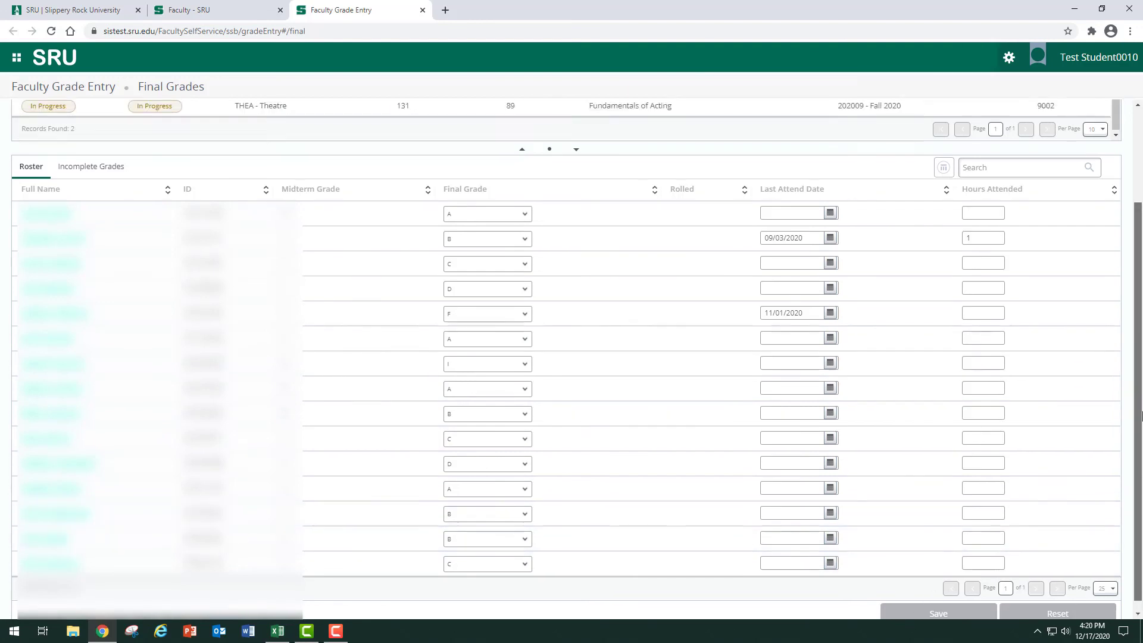